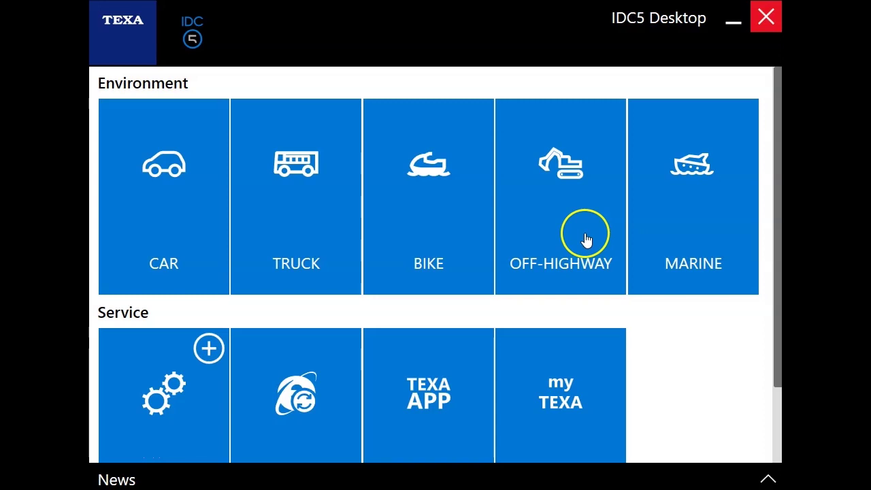
Identify the off-highway vehicle as a CATERPILLAR Dozer in the Construction Vehicles & Special Vehicles category
{"action": "left_click", "coordinate": [586, 240]}
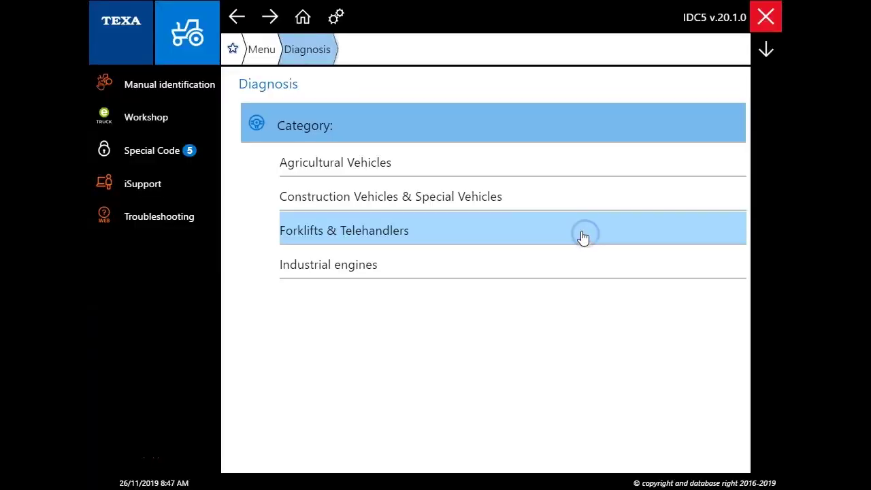
{"action": "left_click", "coordinate": [569, 199]}
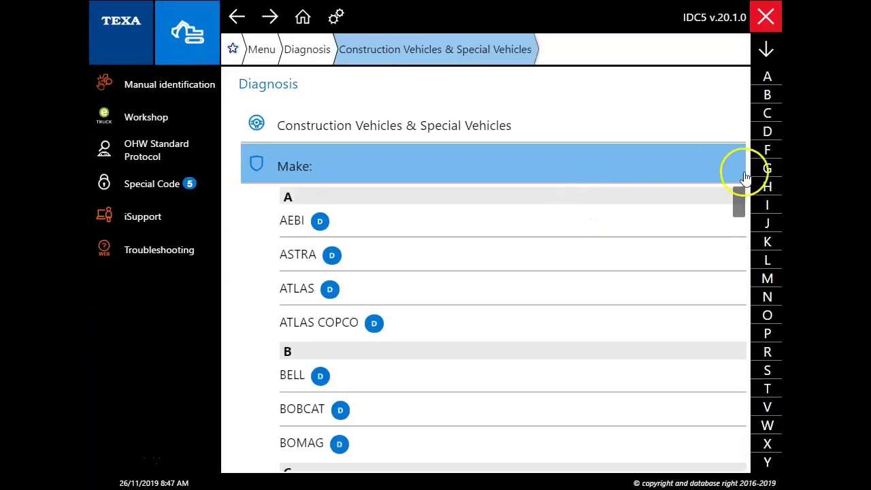
{"action": "left_click", "coordinate": [768, 112]}
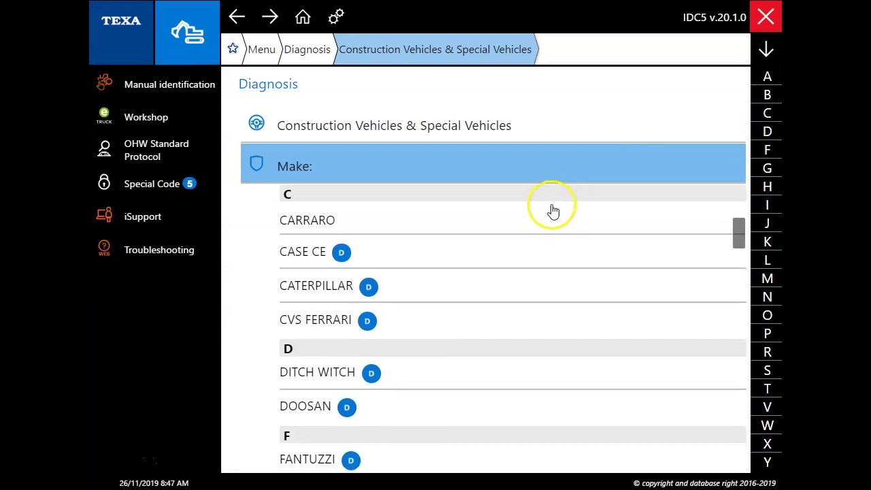
{"action": "left_click", "coordinate": [439, 282]}
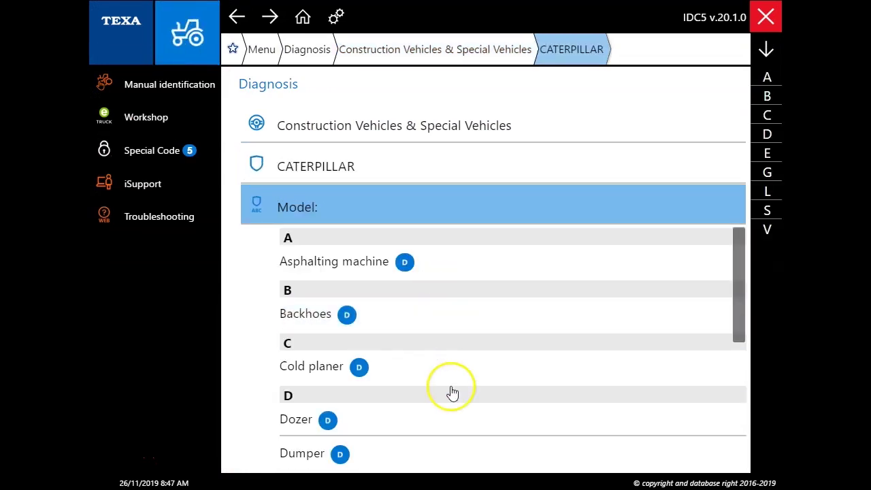
{"action": "left_click", "coordinate": [443, 425]}
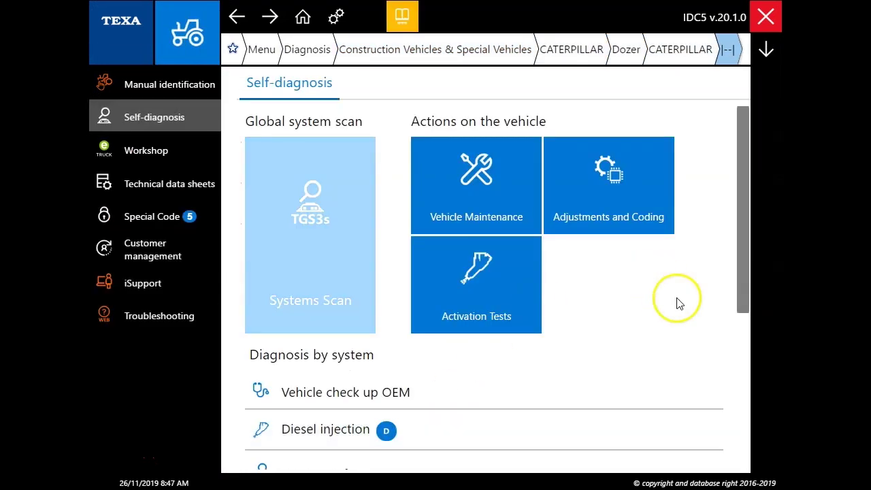
Look over the self-diagnosis options for the dozer and start the global Systems Scan
{"action": "mouse_move", "coordinate": [749, 215]}
{"action": "left_mouse_down"}
{"action": "mouse_move", "coordinate": [746, 344]}
{"action": "mouse_move", "coordinate": [746, 217]}
{"action": "left_mouse_up"}
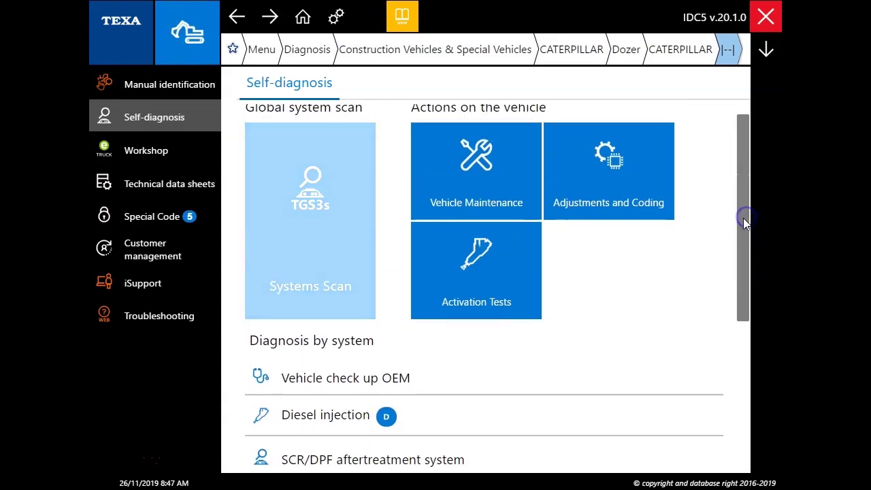
{"action": "left_click", "coordinate": [494, 389]}
{"action": "left_click", "coordinate": [324, 224]}
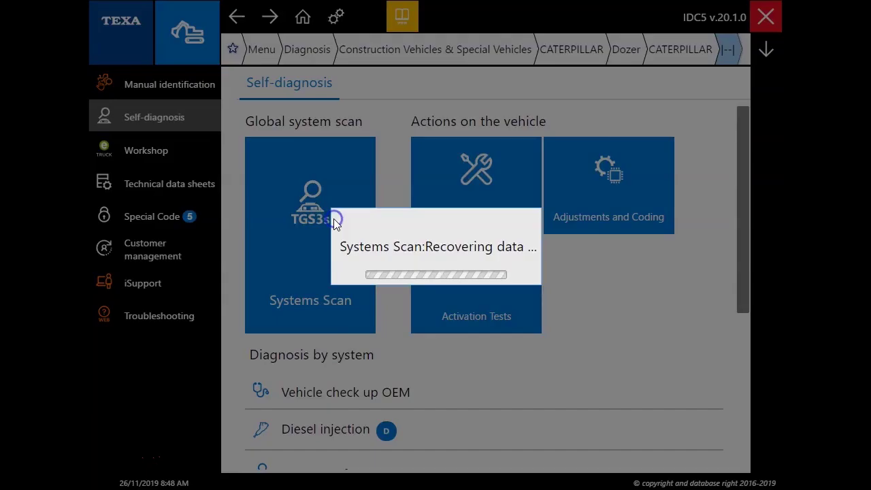
{"action": "left_click", "coordinate": [467, 231]}
{"action": "left_click", "coordinate": [407, 387]}
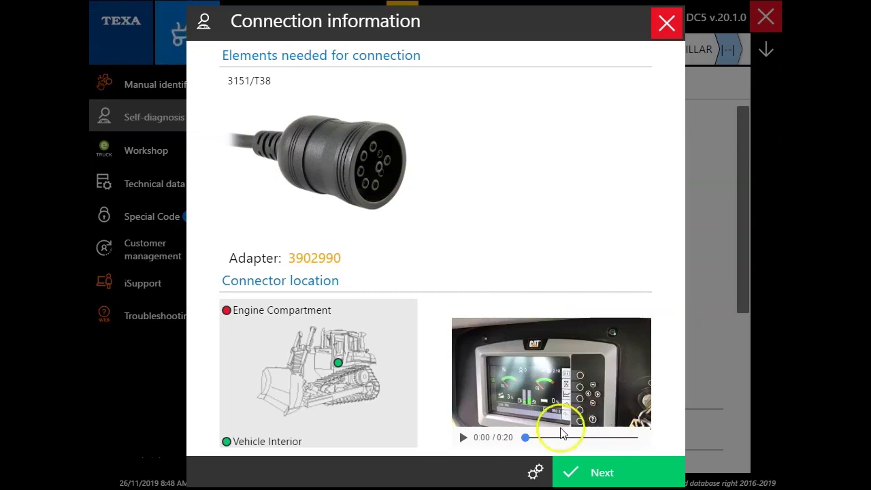
Play the connector location video, continue past the connection information and confirm the key-to-RUN notice to run the quick scan
{"action": "left_click", "coordinate": [463, 438]}
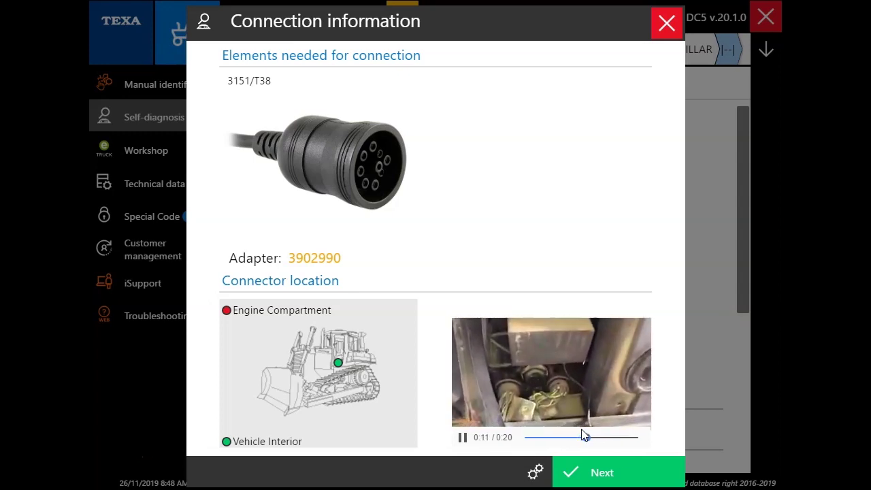
{"action": "left_click", "coordinate": [584, 473]}
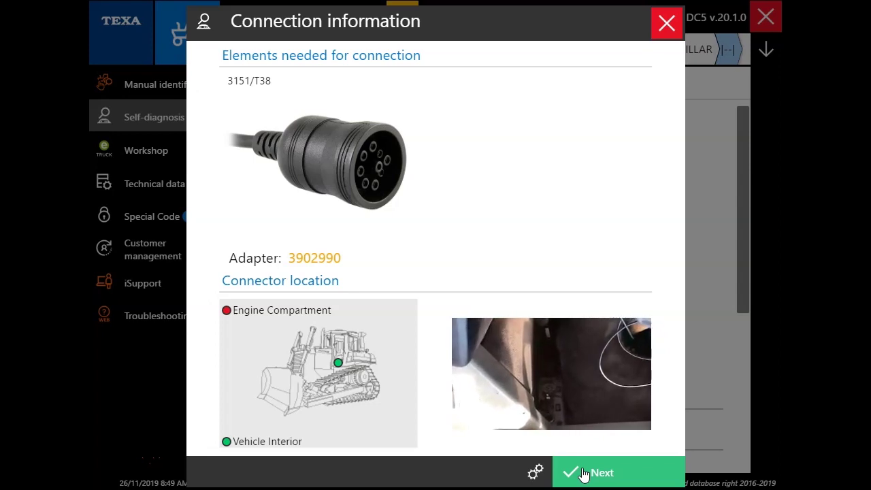
{"action": "left_click", "coordinate": [583, 473]}
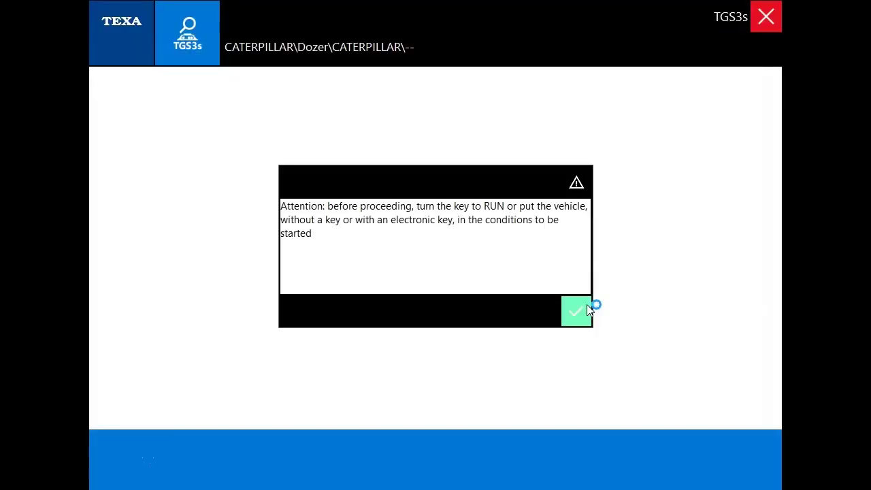
{"action": "left_click", "coordinate": [591, 321]}
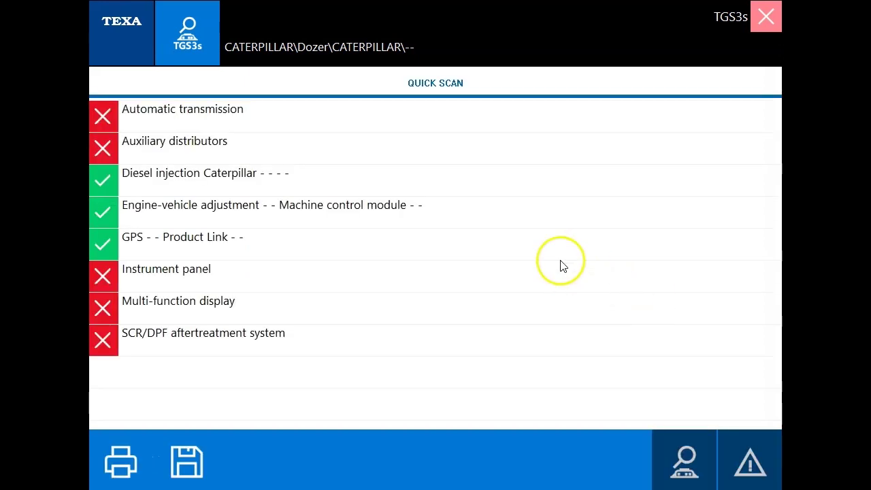
Connect to the Diesel injection Caterpillar system from the scan results, confirming the ignition is on and using the J1939 protocol
{"action": "left_click", "coordinate": [525, 187]}
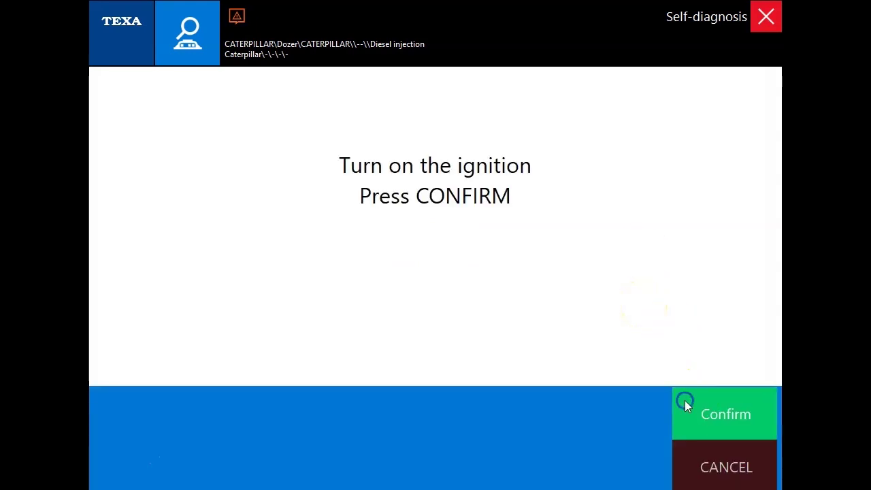
{"action": "left_click", "coordinate": [684, 401]}
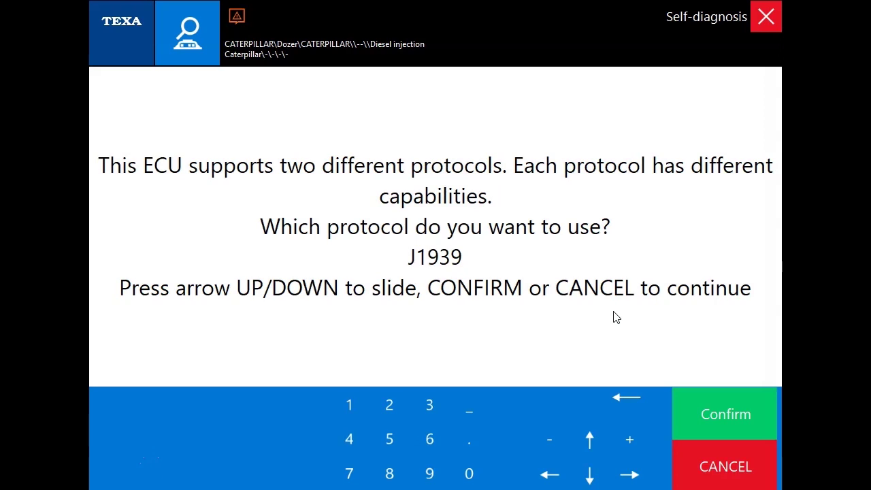
{"action": "left_click", "coordinate": [709, 403]}
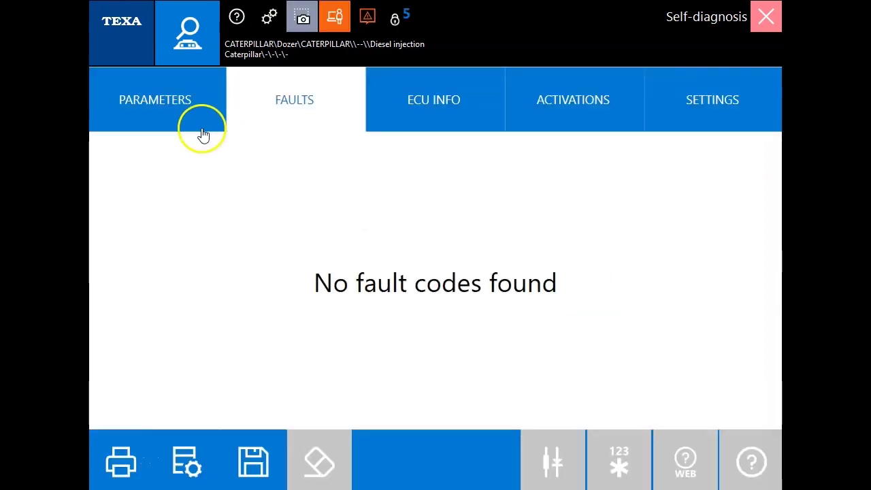
View the live engine parameters, show and hide the Engine speed graph, and review the list to its end
{"action": "left_click", "coordinate": [203, 129]}
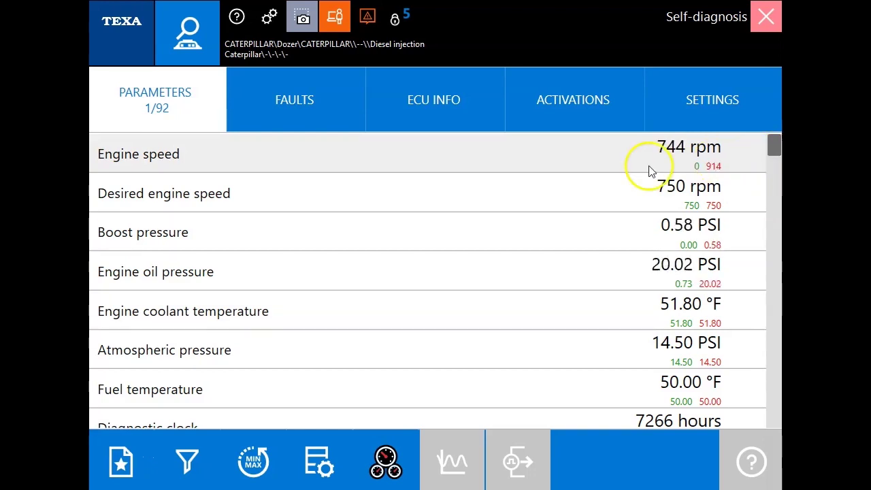
{"action": "left_click", "coordinate": [622, 164]}
{"action": "left_click", "coordinate": [621, 164]}
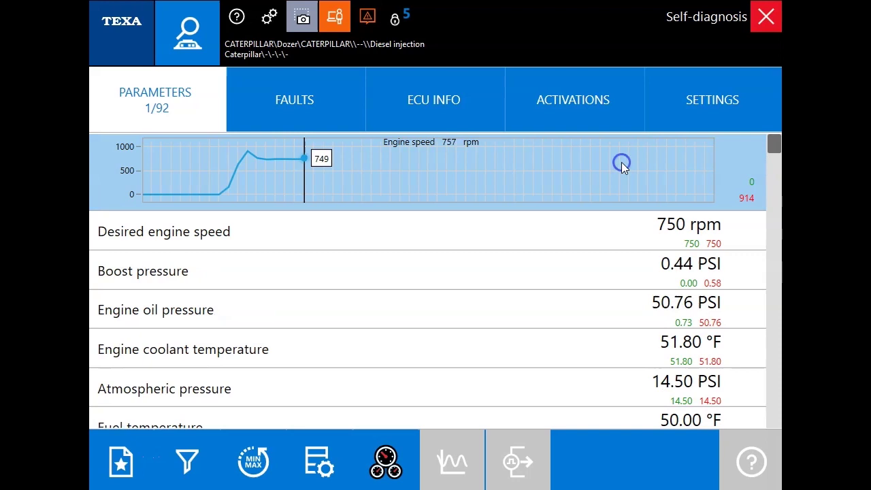
{"action": "left_click", "coordinate": [621, 164]}
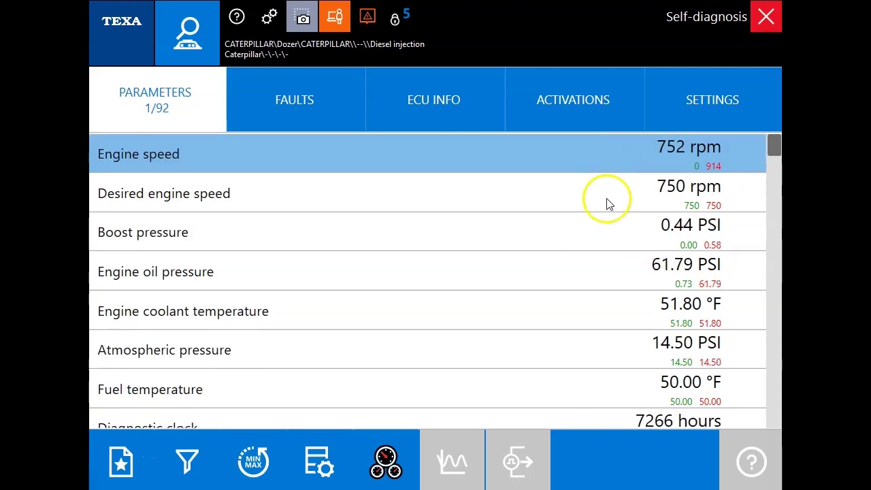
{"action": "left_click_drag", "start_coordinate": [773, 143], "coordinate": [745, 428]}
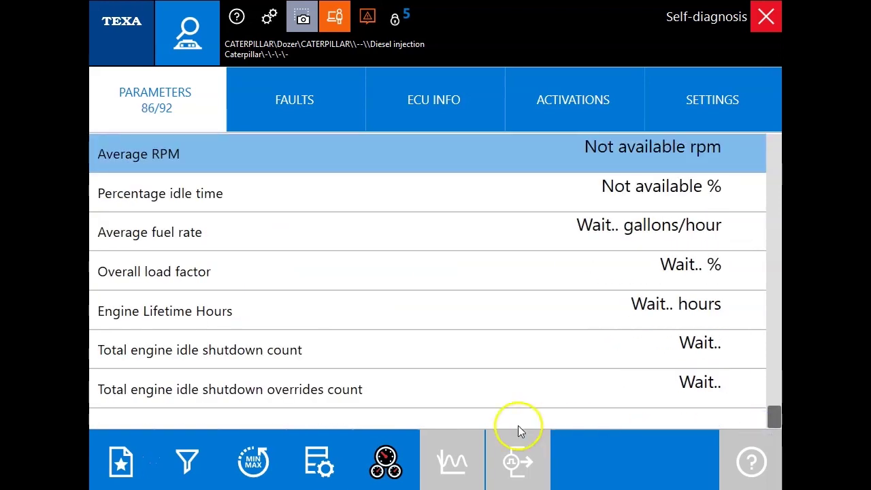
View both pages of the graphical parameter dashboard and return to the parameter list
{"action": "left_click", "coordinate": [401, 434]}
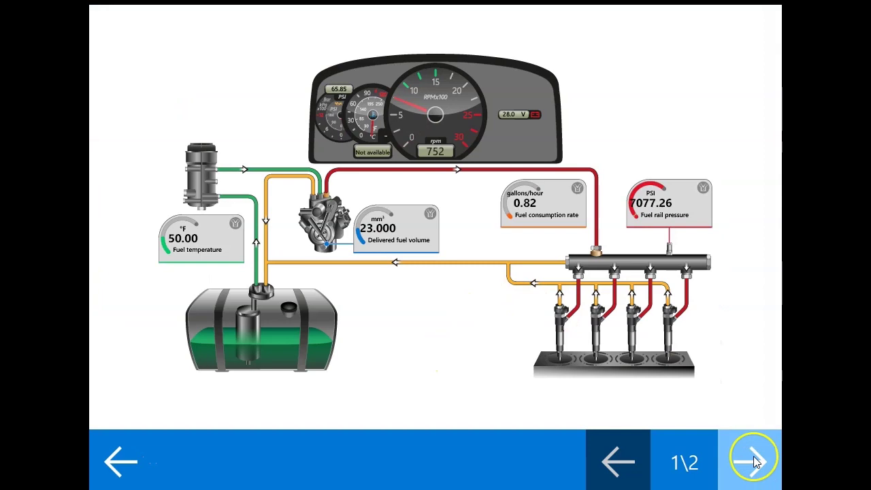
{"action": "left_click", "coordinate": [754, 461]}
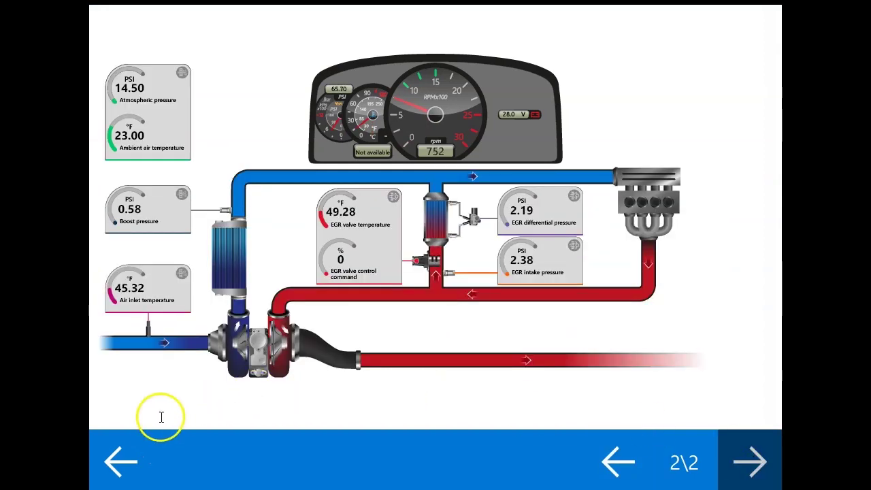
{"action": "left_click", "coordinate": [144, 430]}
Check the diesel injection faults and read through all of the ECU information
{"action": "left_click", "coordinate": [305, 117]}
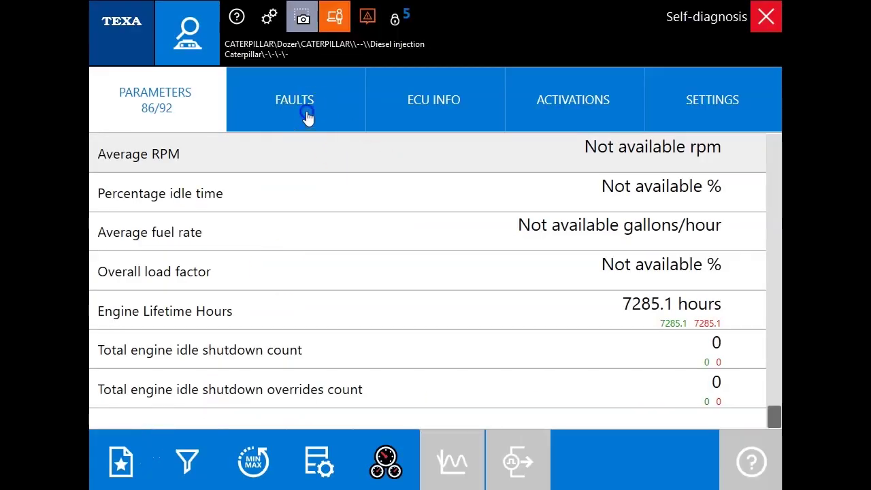
{"action": "left_click", "coordinate": [451, 96]}
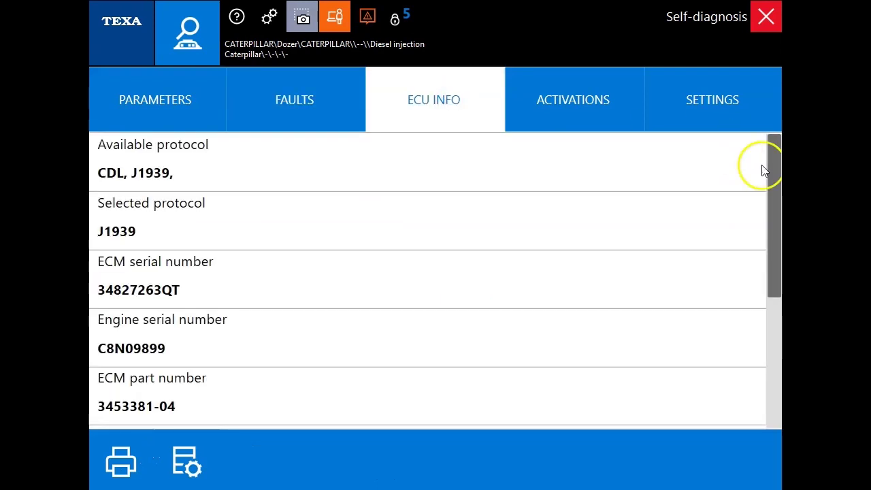
{"action": "left_click_drag", "start_coordinate": [780, 166], "coordinate": [766, 366]}
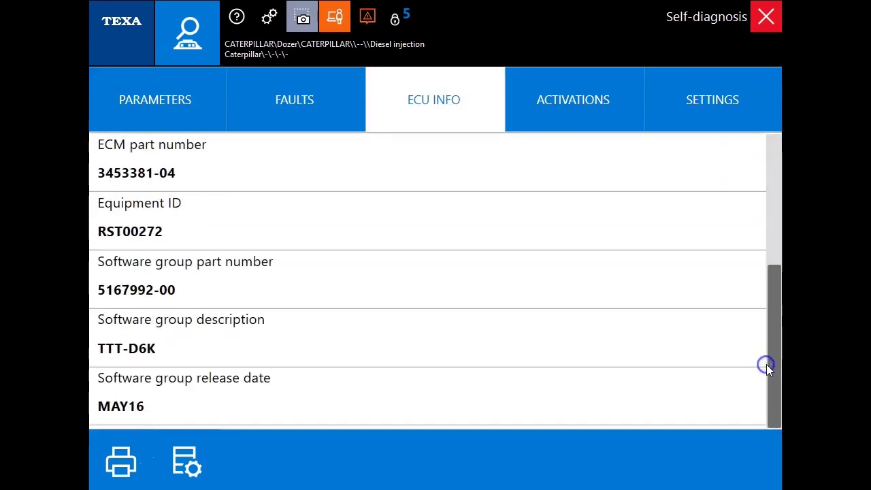
Review the available activations and the full list of settings, including DPF manual regeneration, for the diesel injection system
{"action": "left_click", "coordinate": [590, 87]}
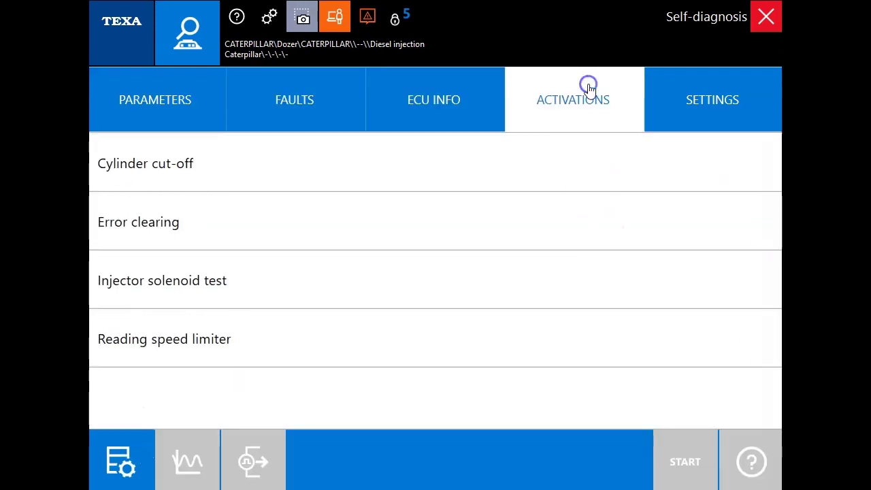
{"action": "left_click", "coordinate": [727, 120]}
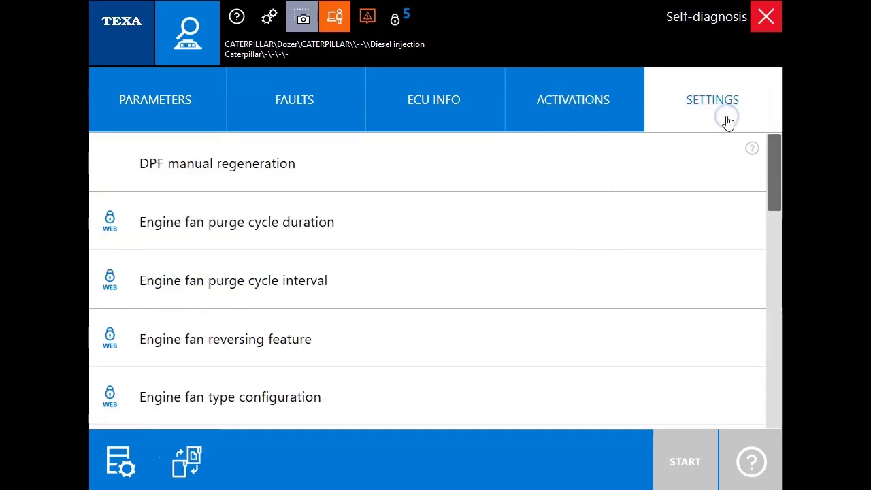
{"action": "left_click", "coordinate": [757, 176]}
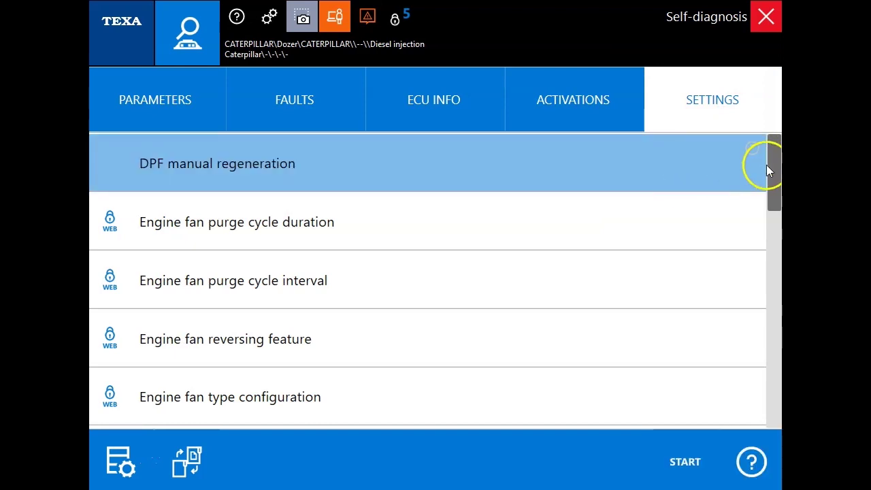
{"action": "left_click_drag", "start_coordinate": [771, 167], "coordinate": [765, 383]}
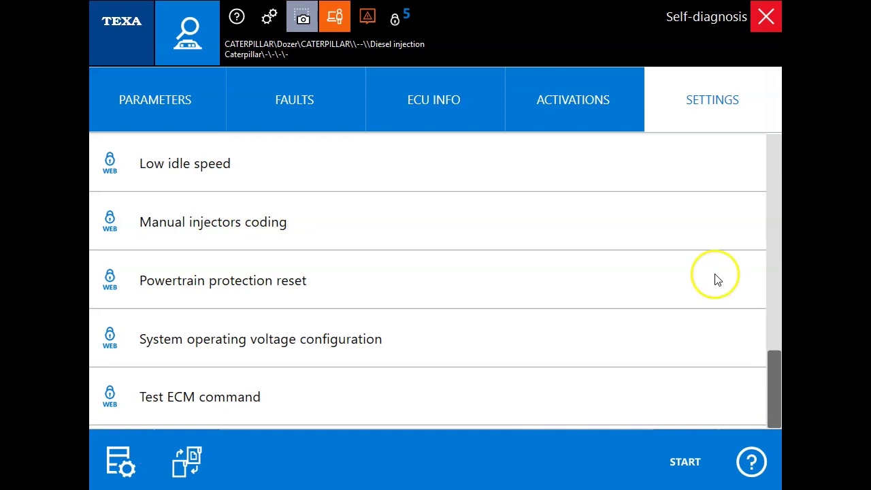
Start the Cylinder cut-off activation and confirm its prompt to continue
{"action": "left_click", "coordinate": [583, 117]}
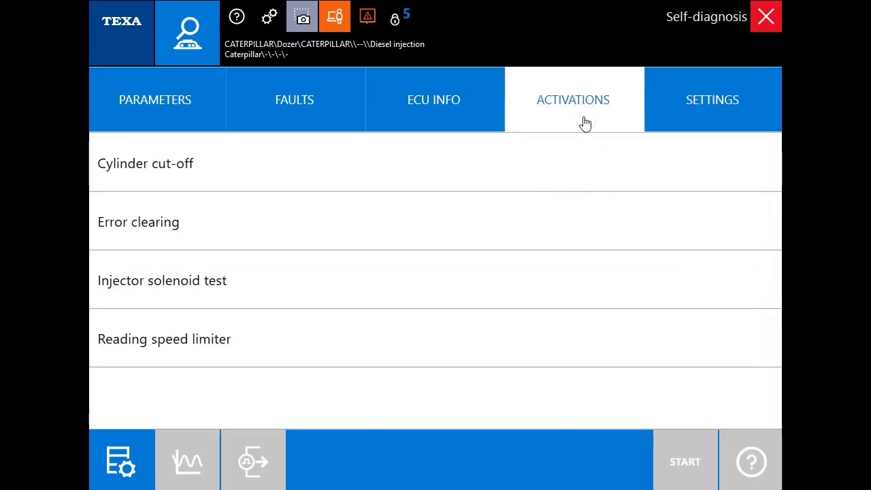
{"action": "left_click", "coordinate": [592, 241]}
{"action": "left_click", "coordinate": [596, 179]}
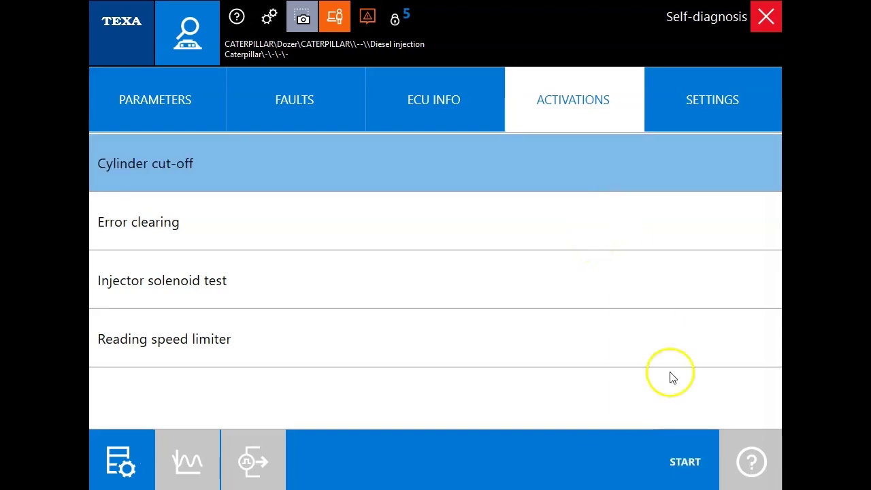
{"action": "left_click", "coordinate": [680, 461]}
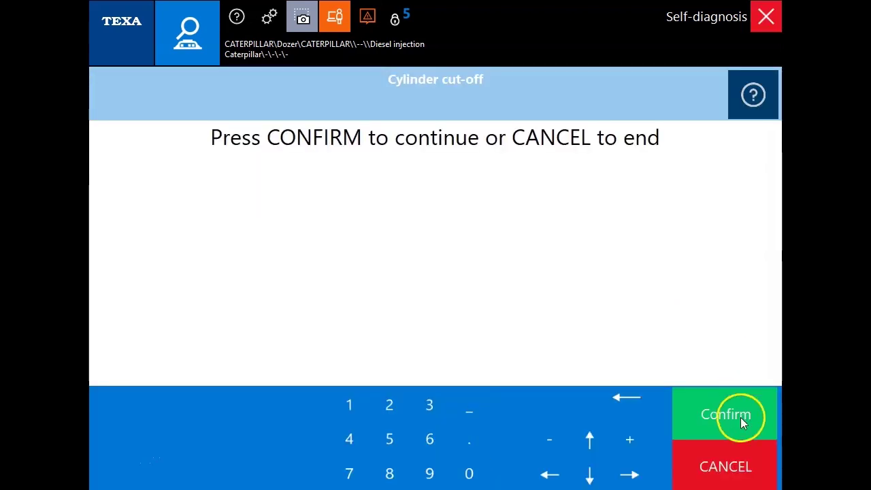
{"action": "left_click", "coordinate": [742, 422]}
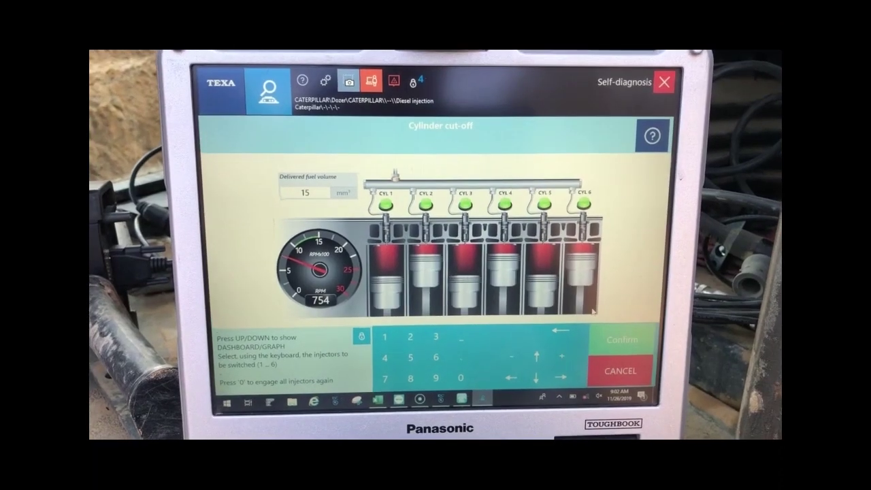
Cut off cylinder 1, engage all injectors again, and continue the individual cut-off test through cylinder 6
{"action": "left_click", "coordinate": [389, 335]}
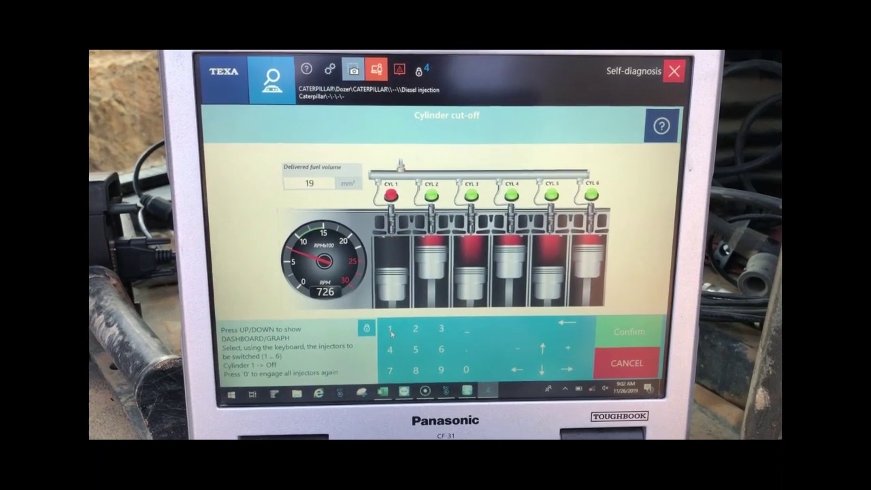
{"action": "left_click", "coordinate": [471, 368]}
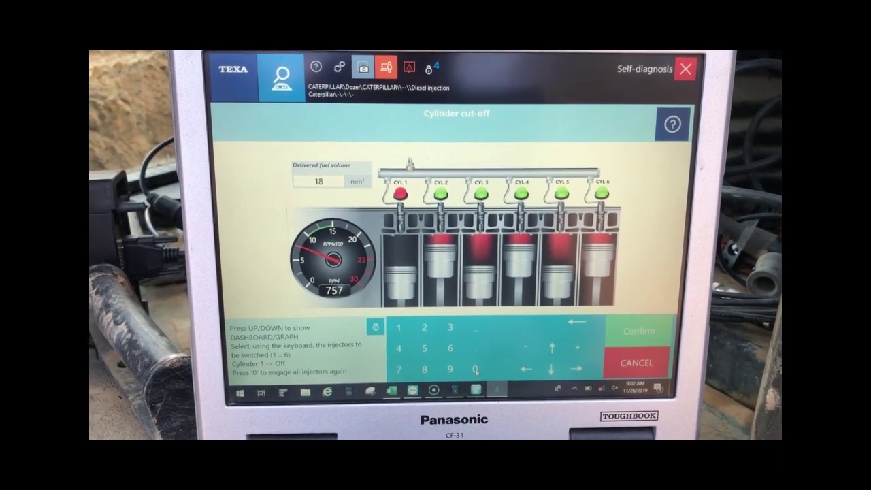
{"action": "left_click", "coordinate": [412, 352]}
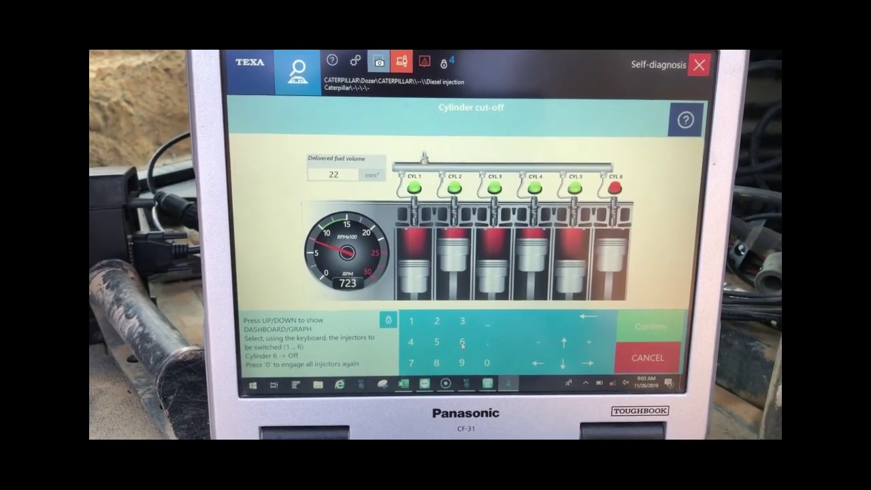
Engage all injectors again to finish the cylinder cut-off test, and end communication with the diesel injection control unit
{"action": "left_click", "coordinate": [493, 368]}
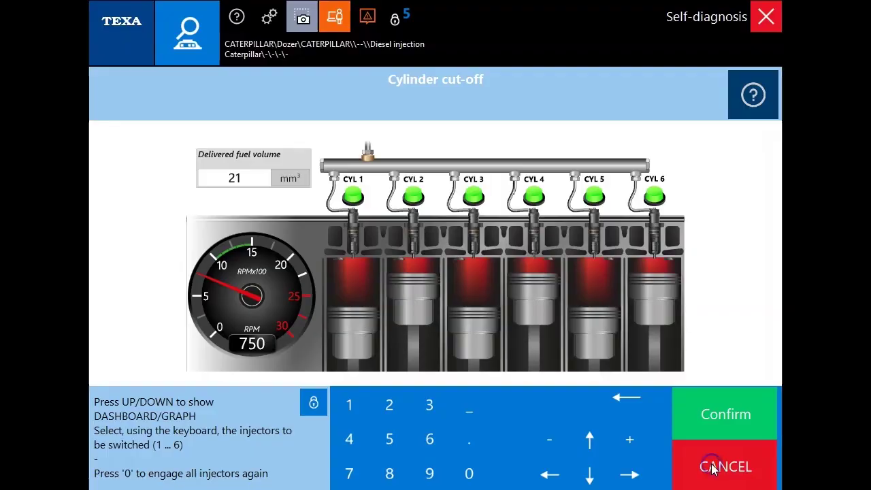
{"action": "left_click", "coordinate": [647, 350]}
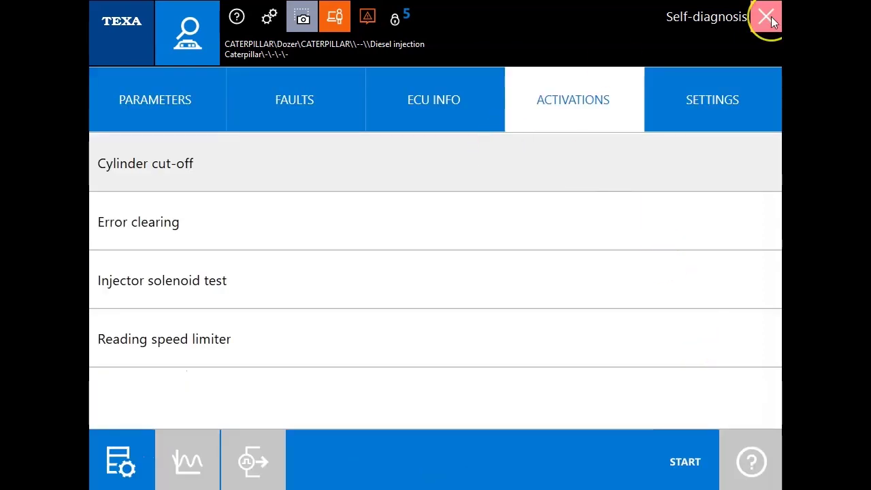
{"action": "left_click", "coordinate": [769, 17]}
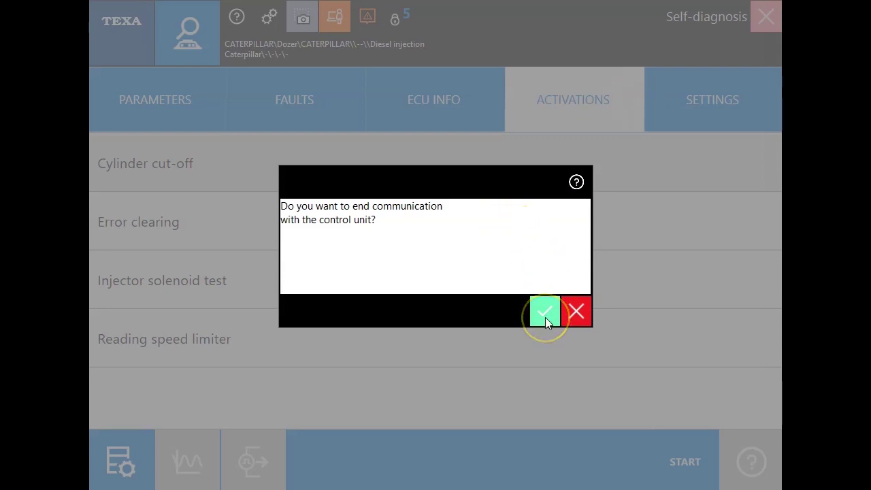
{"action": "left_click", "coordinate": [716, 130]}
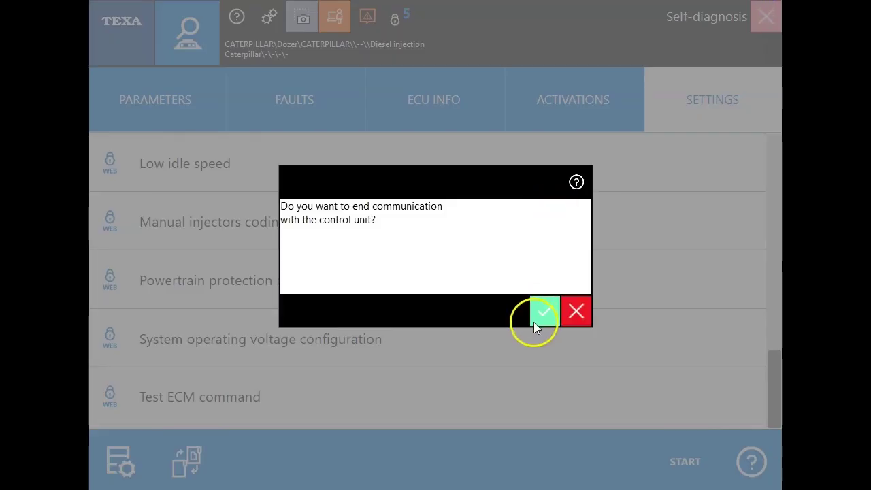
{"action": "left_click", "coordinate": [544, 312]}
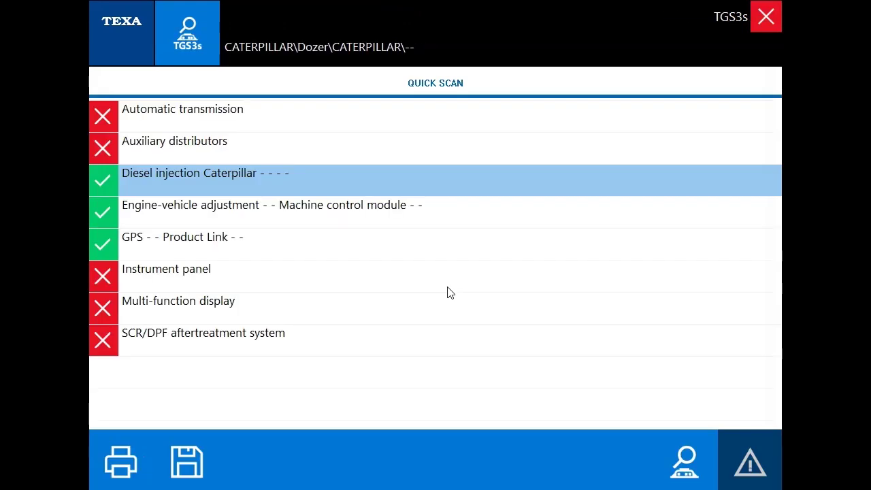
Connect to the Engine-vehicle adjustment Machine control module from the quick scan results and confirm the ignition is on
{"action": "left_click_drag", "start_coordinate": [438, 263], "coordinate": [438, 226]}
{"action": "left_click", "coordinate": [437, 220]}
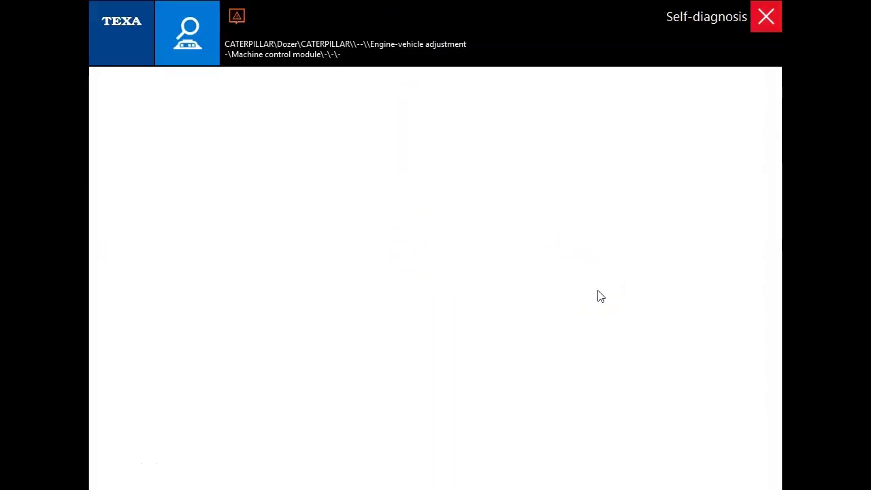
{"action": "left_click", "coordinate": [705, 356]}
{"action": "left_click_drag", "start_coordinate": [715, 367], "coordinate": [712, 390]}
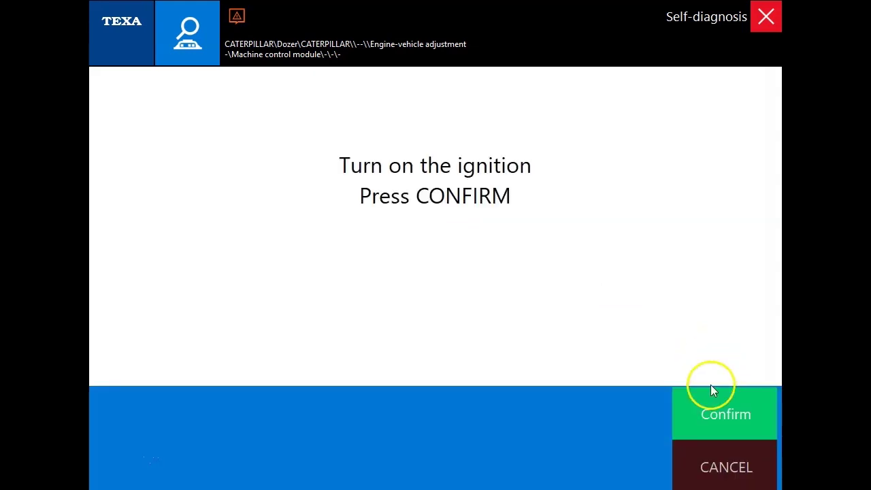
{"action": "left_click", "coordinate": [707, 413]}
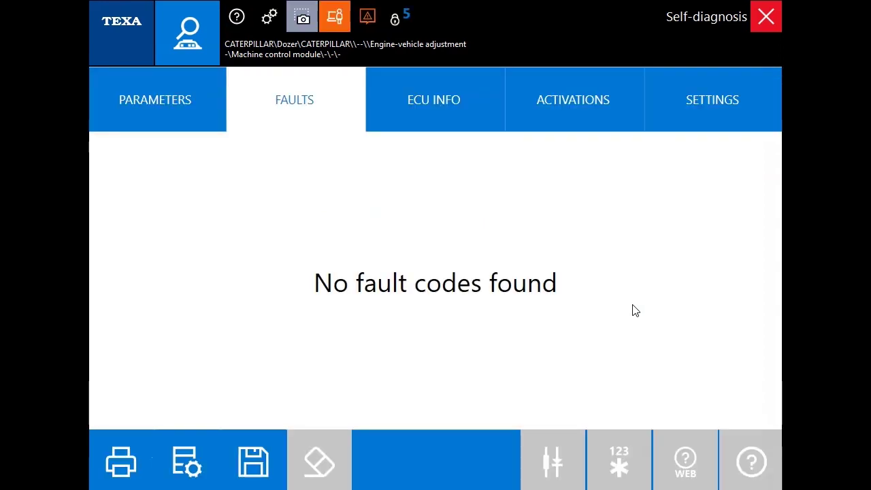
Read through the Machine control module's live parameters, down to the total distance and operating hours entries
{"action": "left_click", "coordinate": [155, 100]}
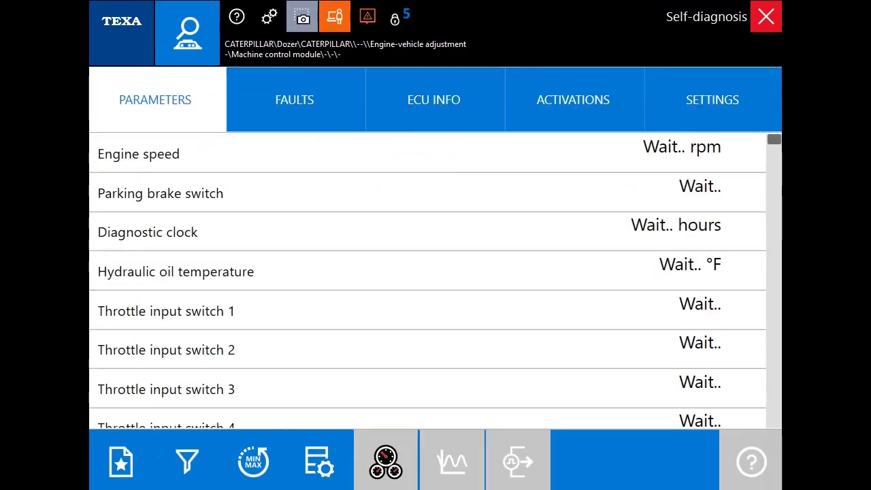
{"action": "left_click_drag", "start_coordinate": [774, 141], "coordinate": [769, 334]}
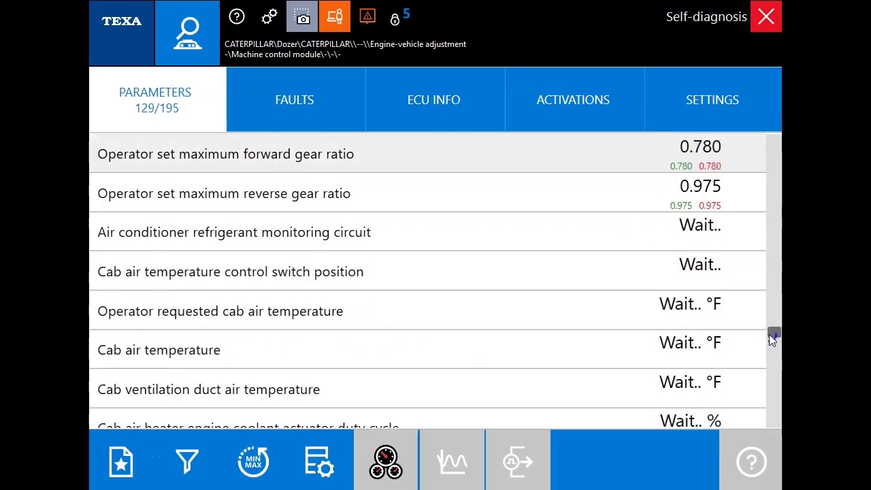
{"action": "left_click_drag", "start_coordinate": [769, 334], "coordinate": [769, 419]}
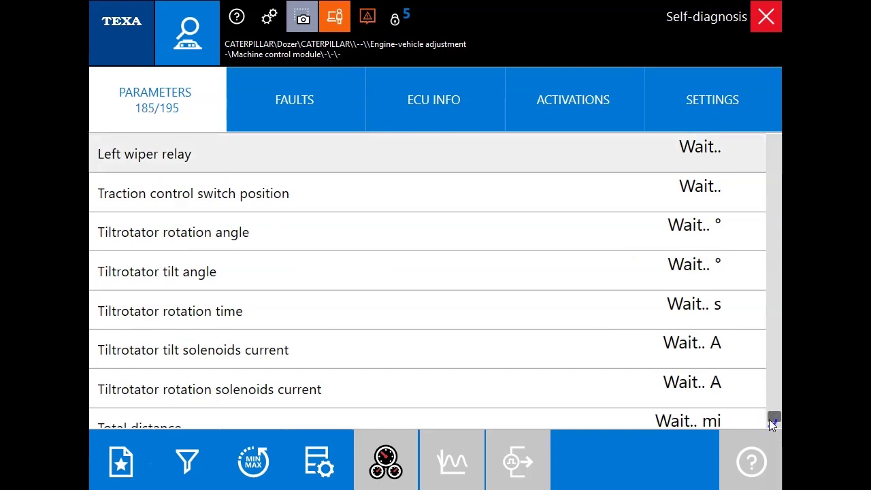
{"action": "left_click_drag", "start_coordinate": [771, 422], "coordinate": [770, 436]}
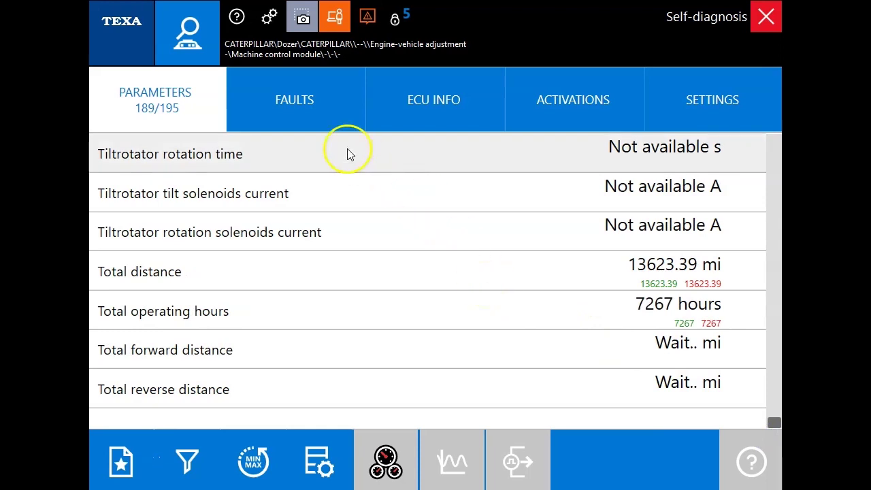
Check the Machine control module's faults, ECU information and available activations
{"action": "left_click", "coordinate": [343, 91]}
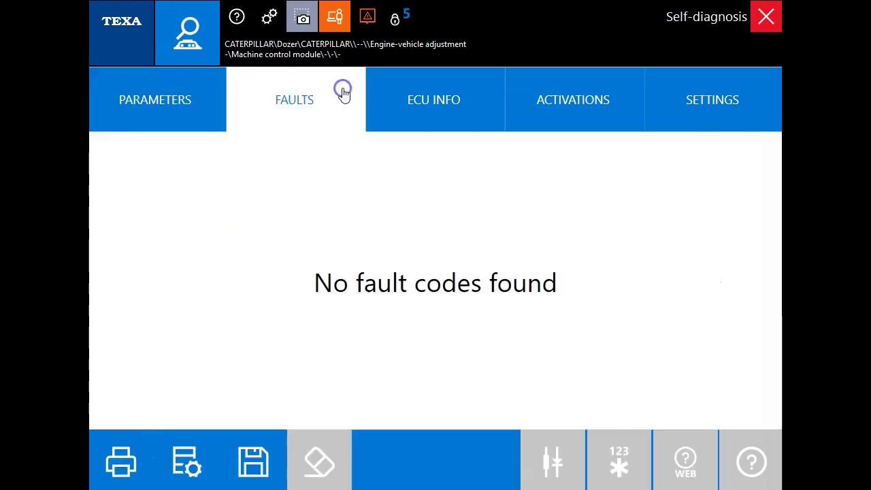
{"action": "left_click", "coordinate": [460, 88]}
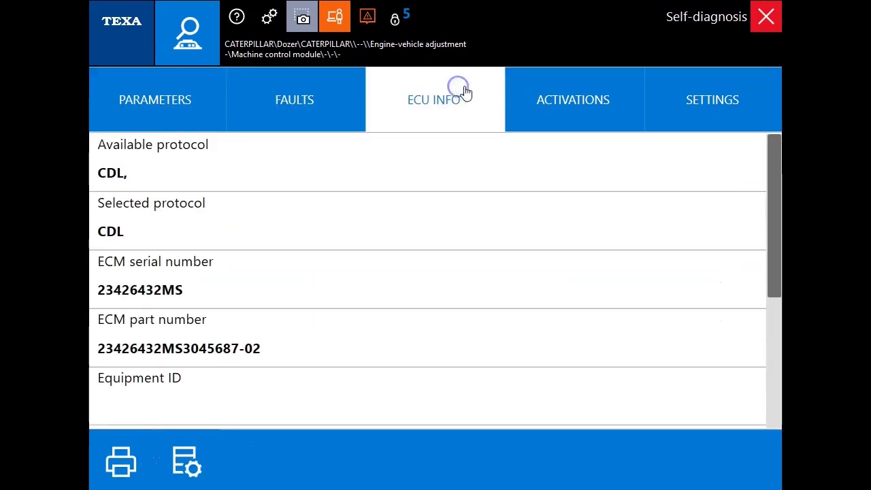
{"action": "left_click", "coordinate": [586, 103]}
Start the Maximum forward ground speed setting of the Machine control module and accept the SPECIAL CODE notice
{"action": "left_click", "coordinate": [717, 112]}
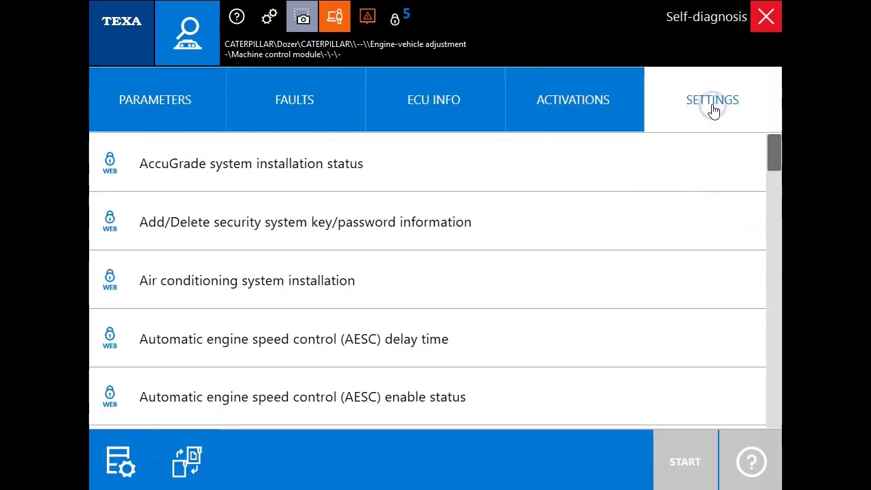
{"action": "left_click_drag", "start_coordinate": [779, 159], "coordinate": [775, 341]}
{"action": "left_click", "coordinate": [669, 234]}
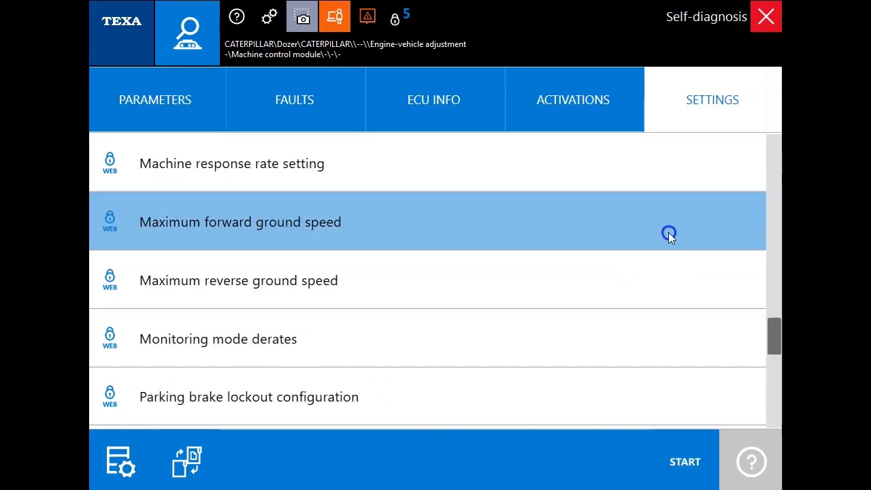
{"action": "left_click", "coordinate": [684, 461]}
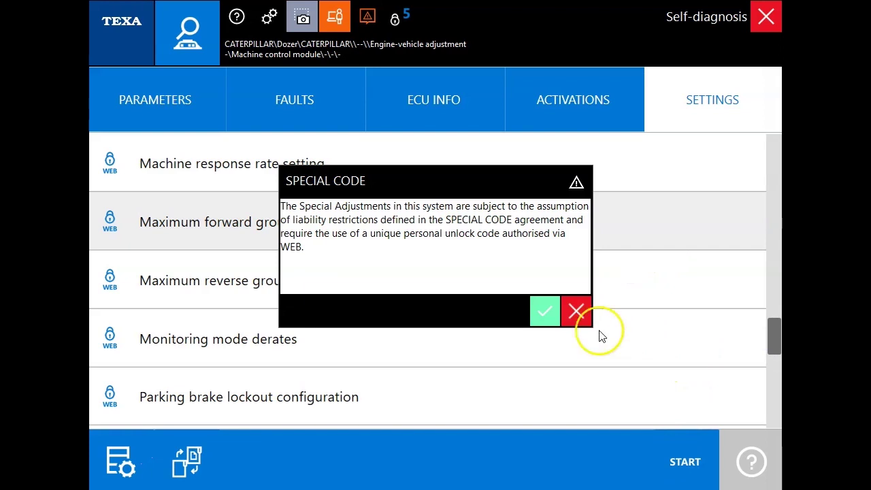
{"action": "left_click", "coordinate": [544, 309]}
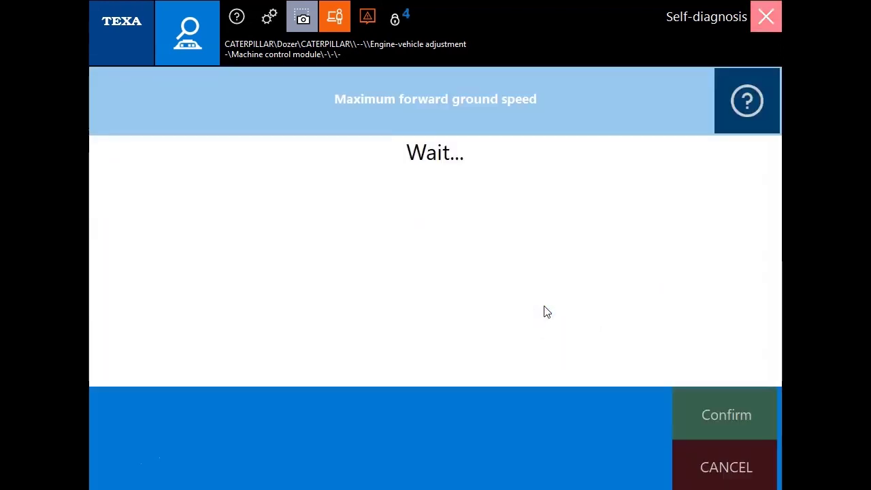